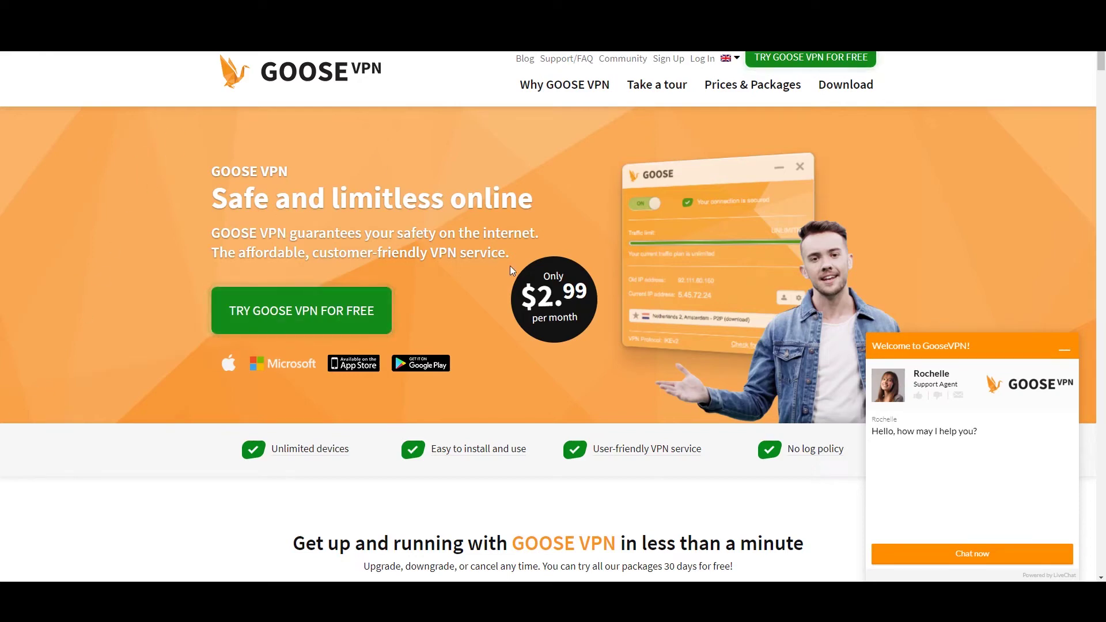
Scroll through the home page's press logos and customer reviews
scroll(580, 305, down, 4)
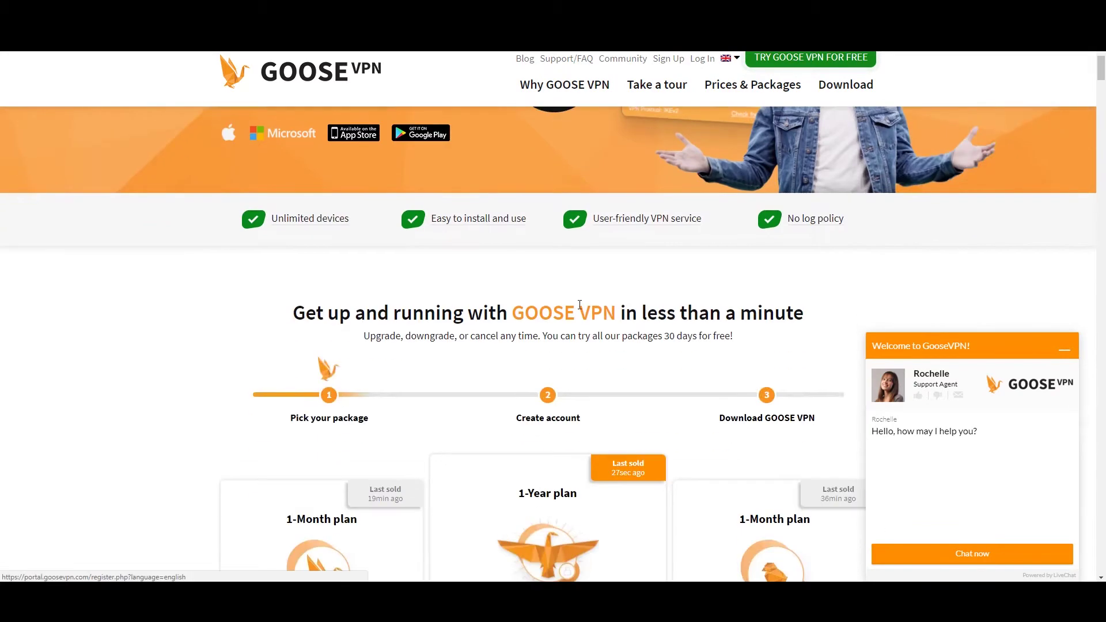
scroll(573, 299, down, 3)
scroll(364, 218, up, 3)
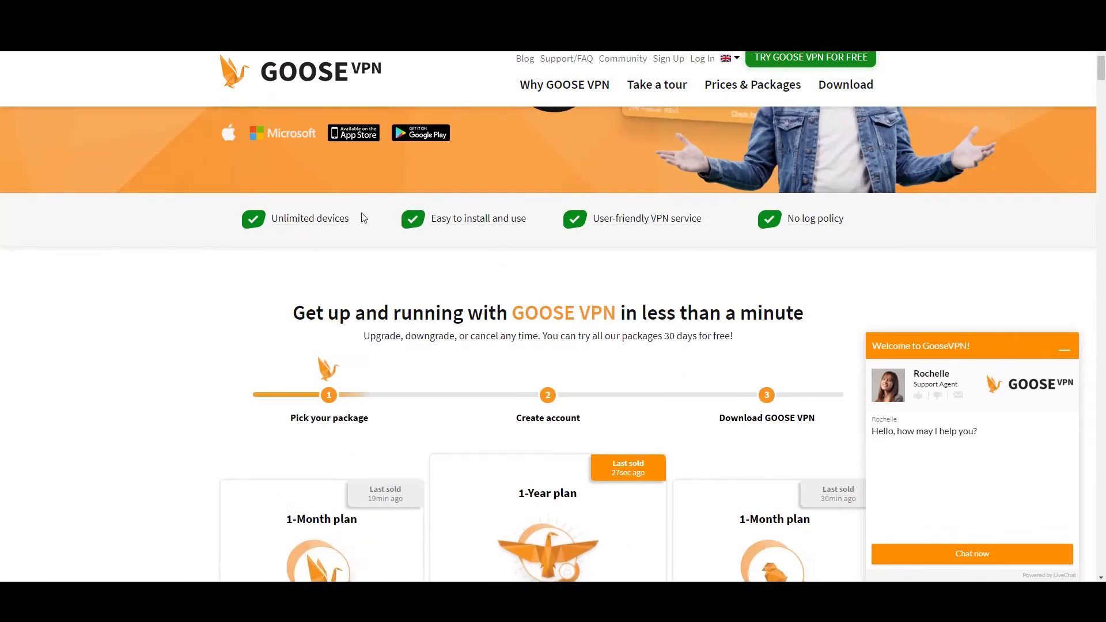
scroll(520, 269, down, 3)
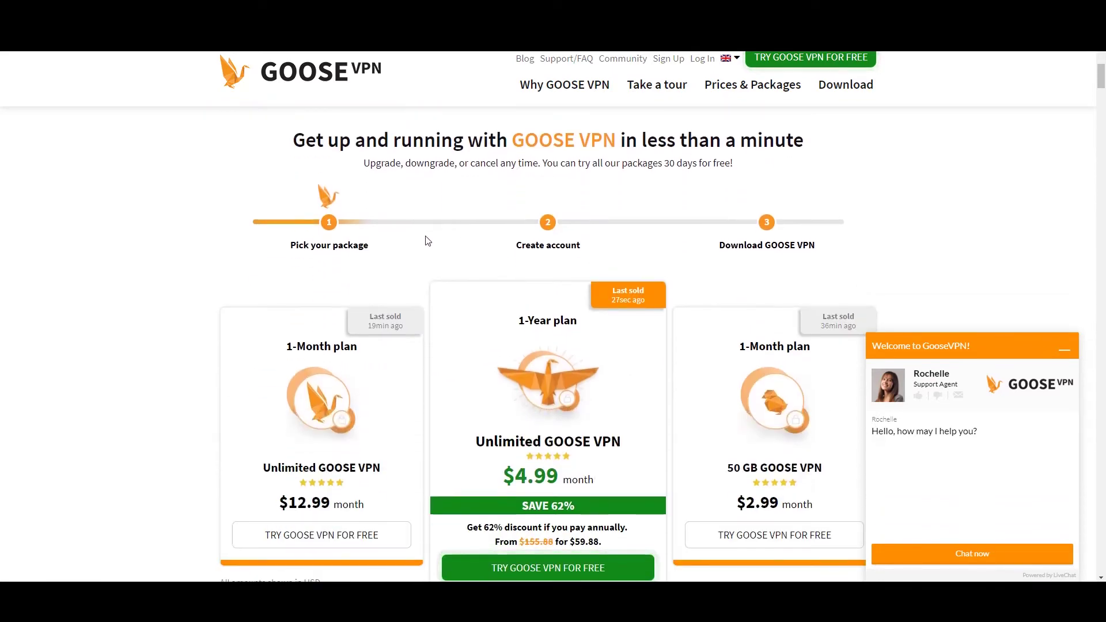
scroll(428, 241, down, 3)
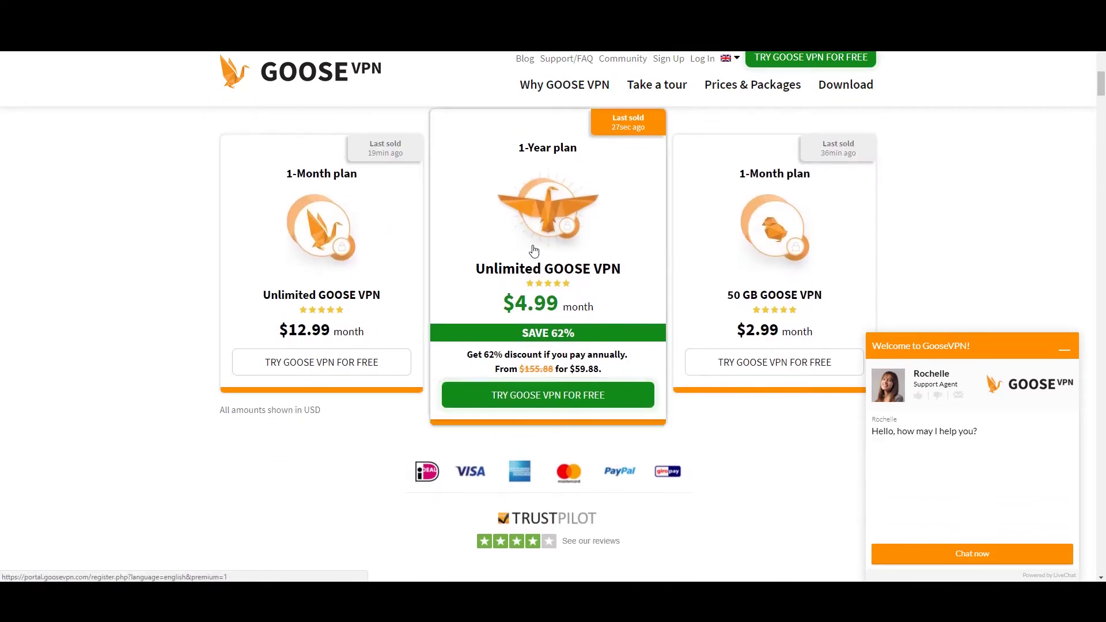
scroll(534, 251, up, 10)
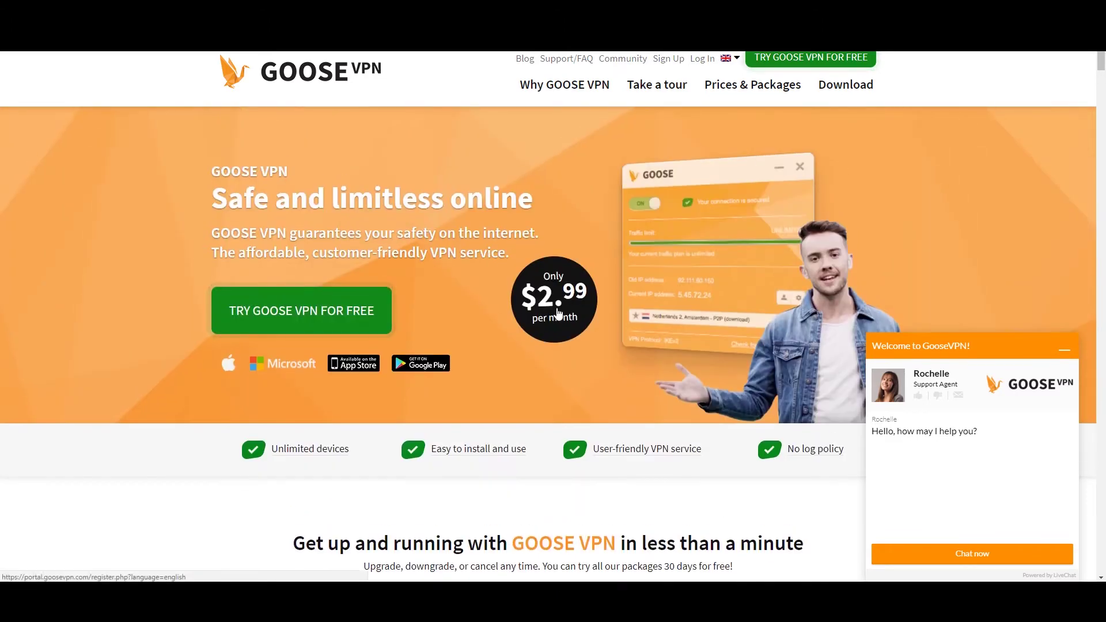
scroll(558, 314, down, 10)
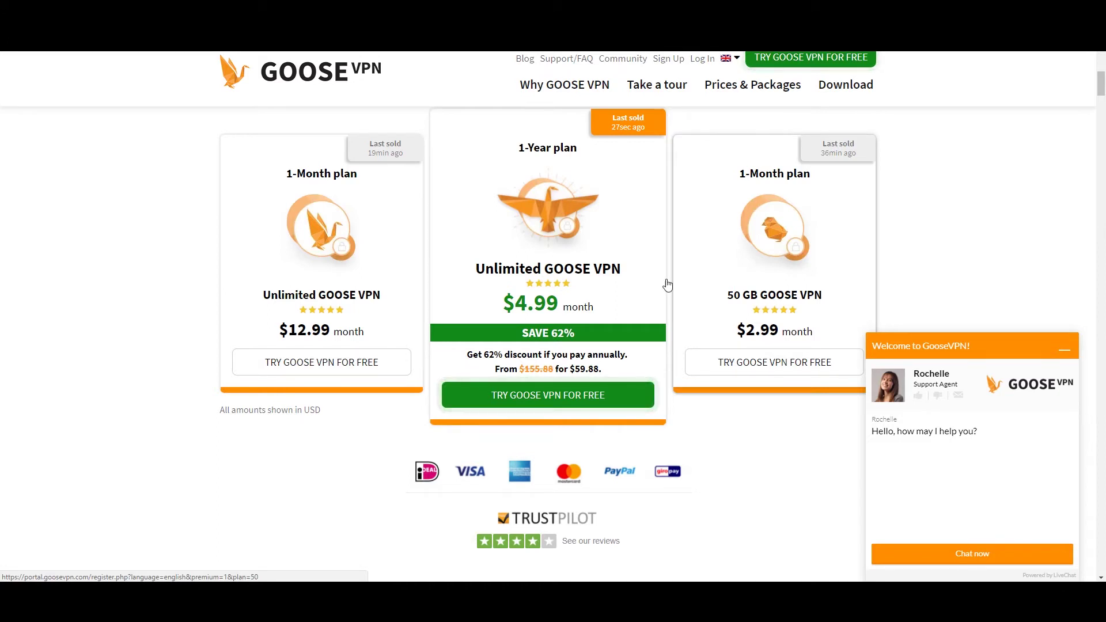
scroll(765, 199, down, 1)
scroll(766, 198, down, 1)
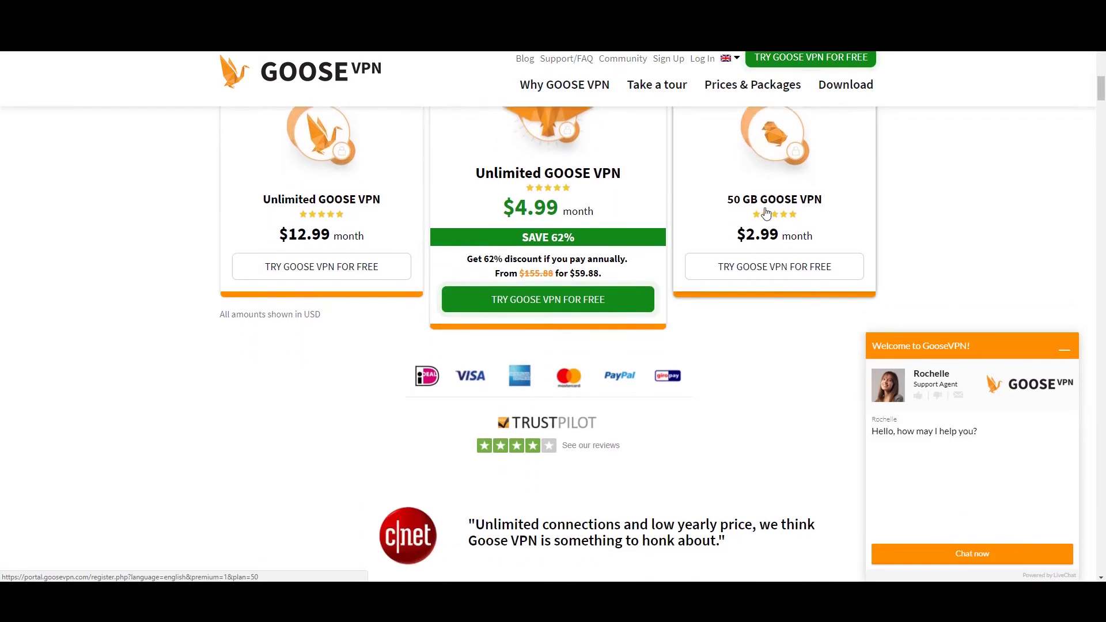
scroll(769, 195, down, 1)
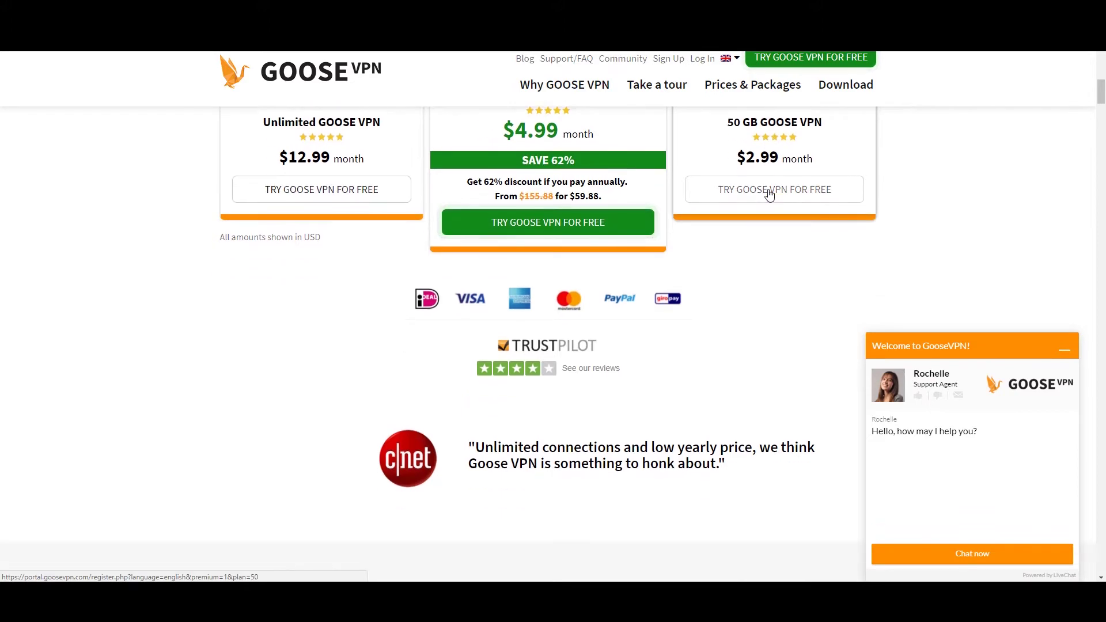
scroll(770, 197, down, 2)
scroll(772, 199, down, 5)
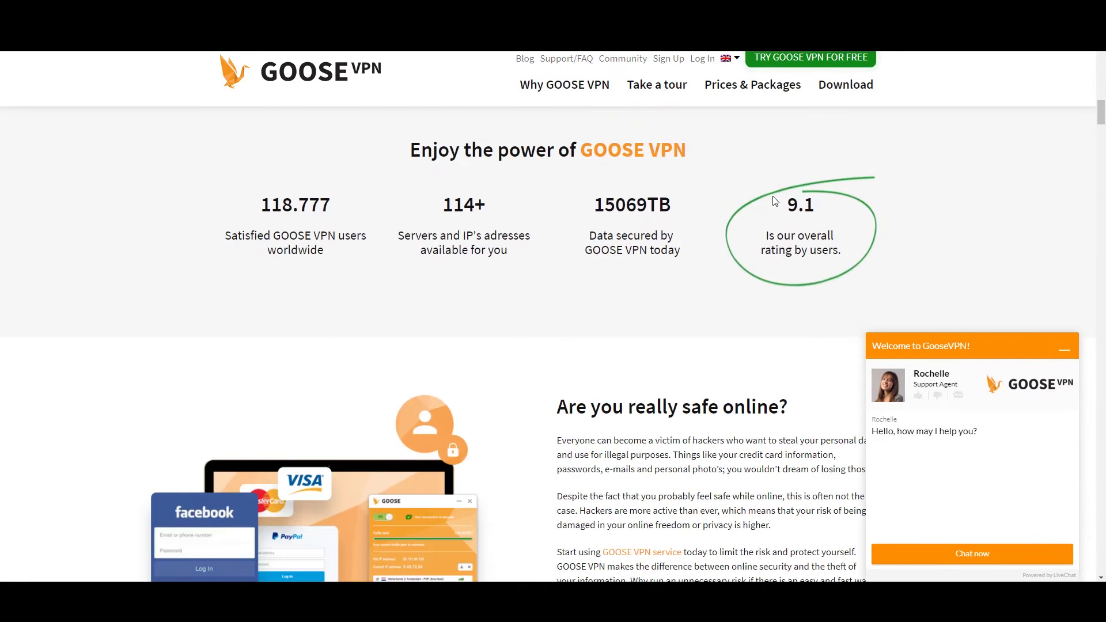
scroll(547, 228, down, 2)
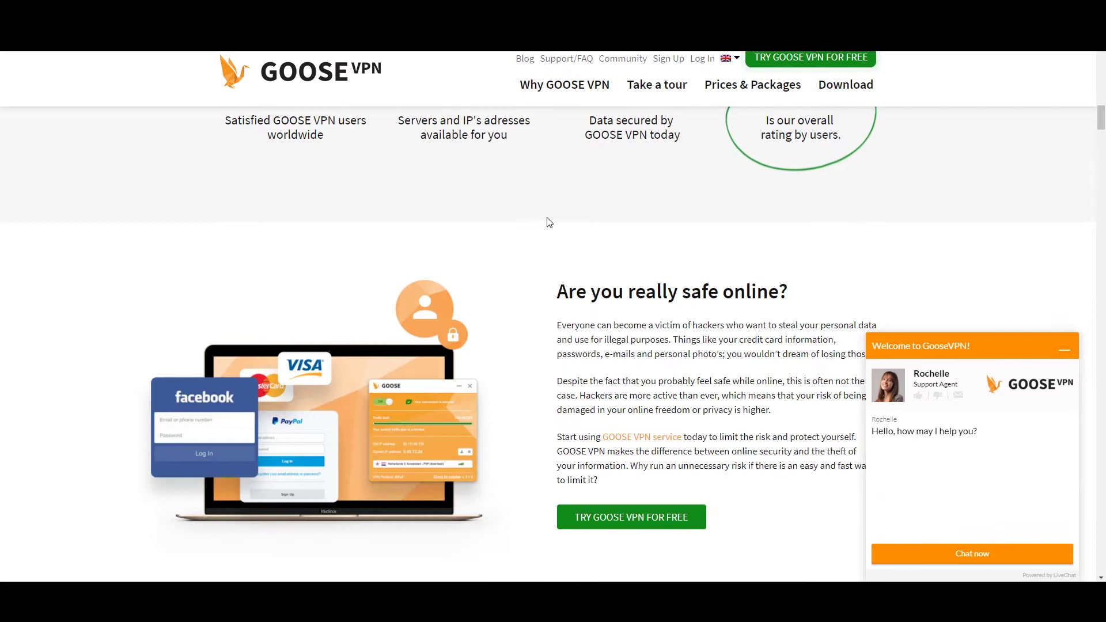
scroll(548, 219, up, 1)
scroll(550, 219, down, 3)
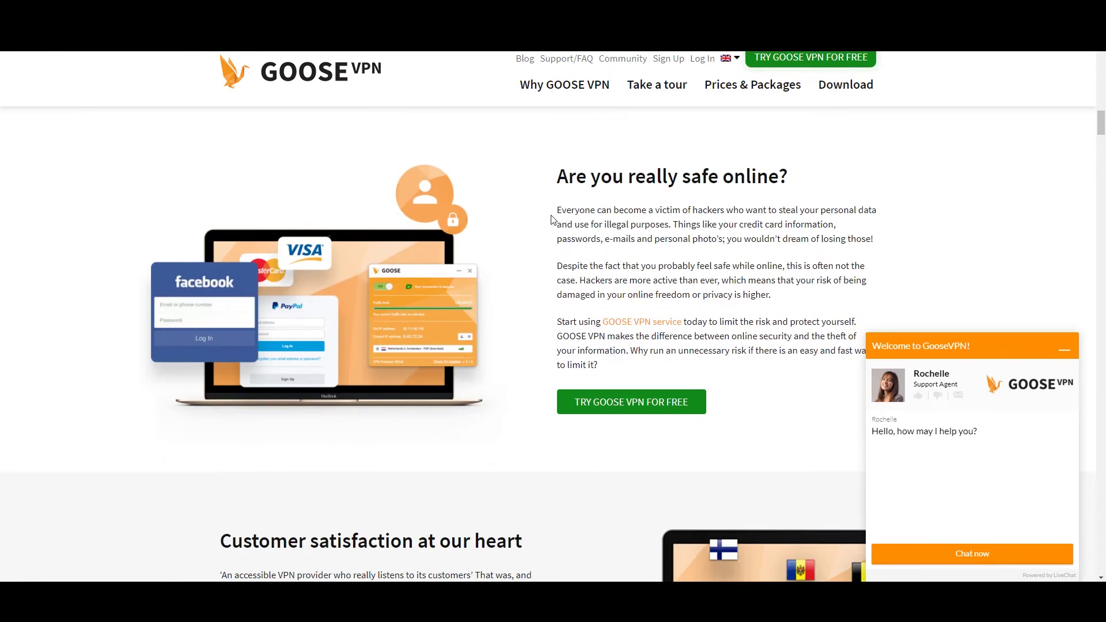
scroll(520, 226, down, 12)
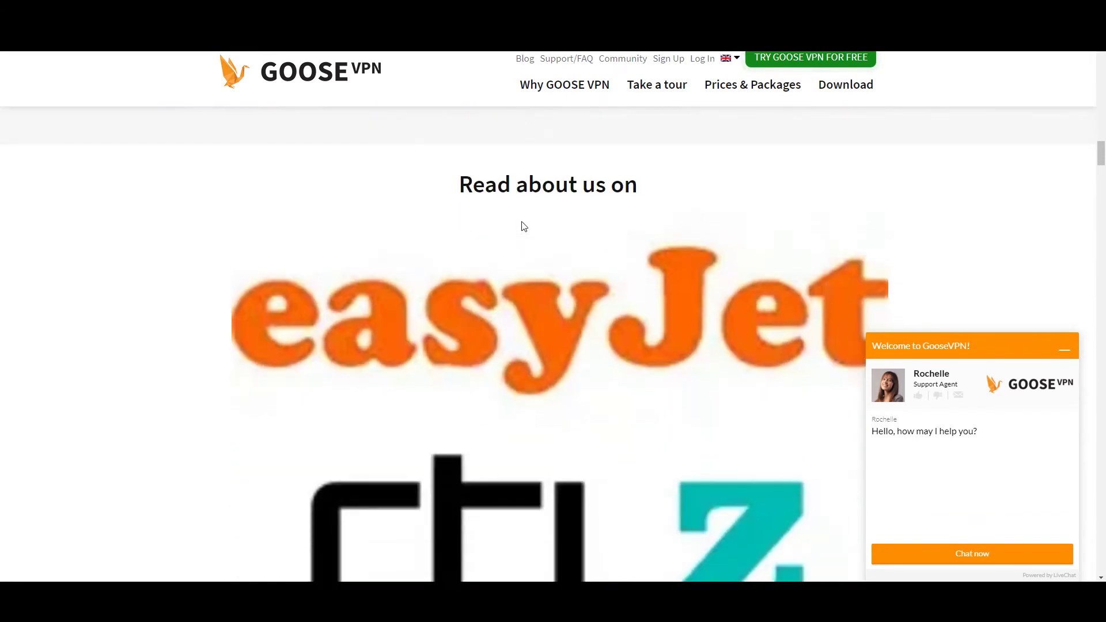
scroll(523, 227, down, 20)
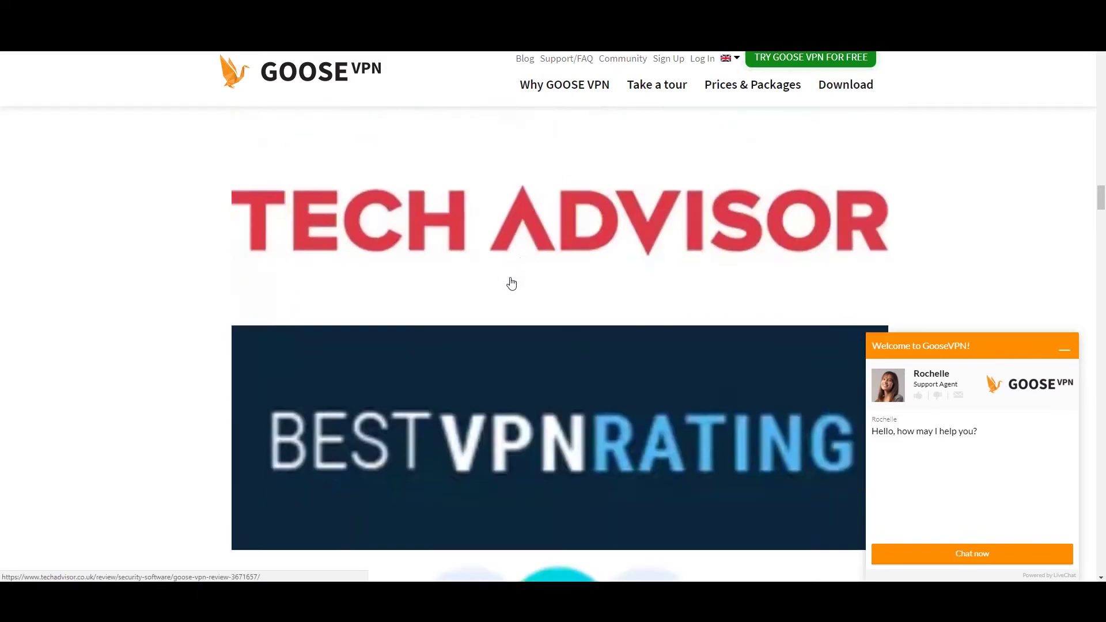
scroll(500, 289, down, 15)
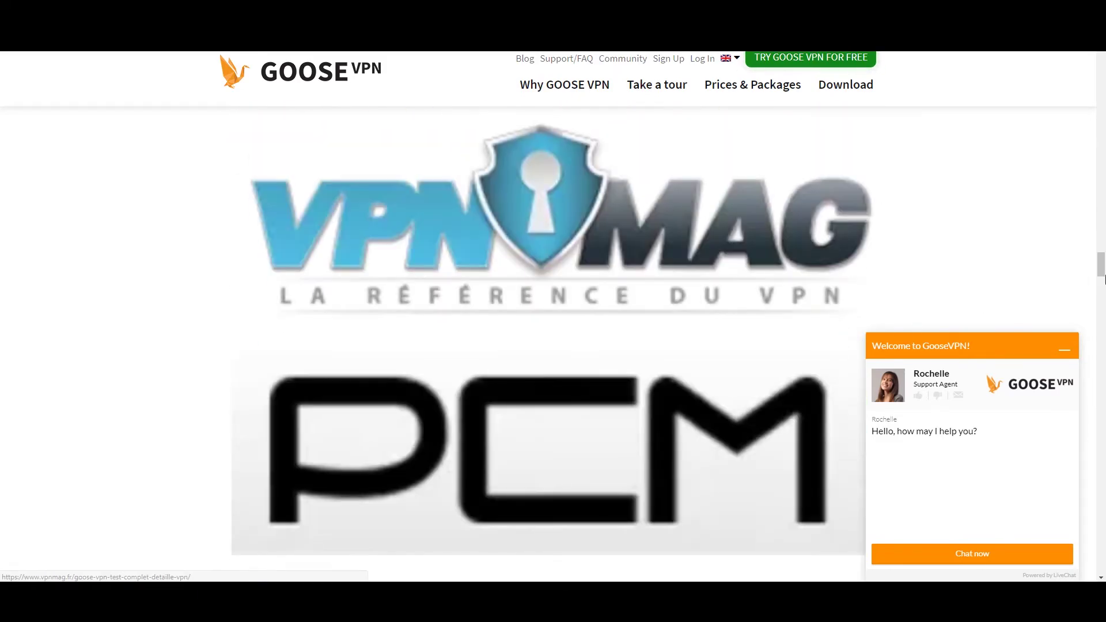
Scroll the page back until the 'Hey wait!' 15% discount popup appears
drag(1100, 265, 1090, 519)
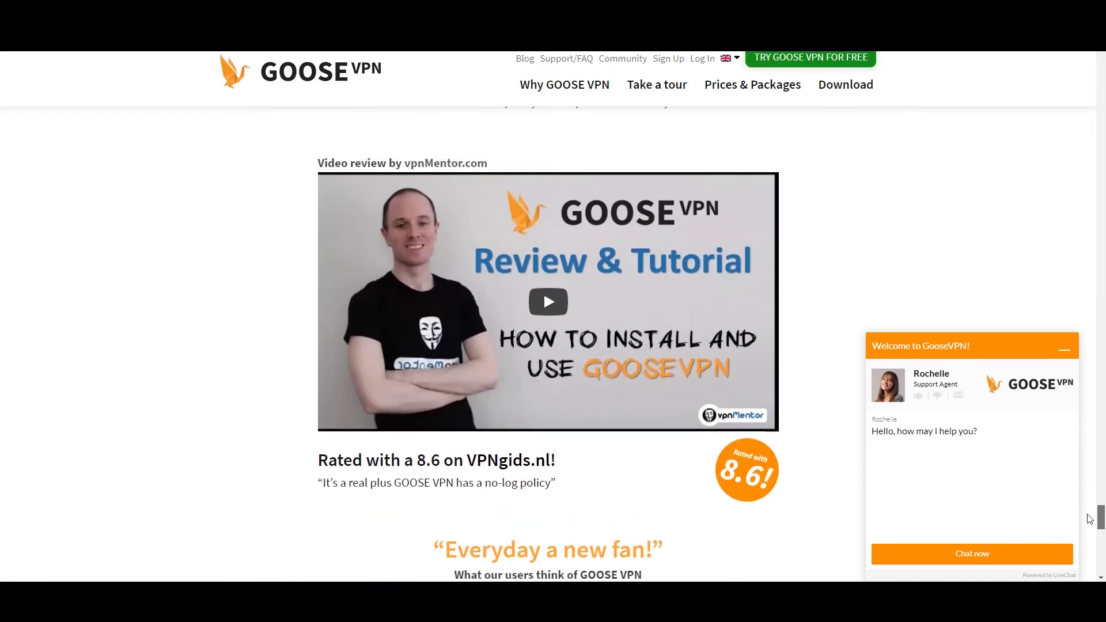
scroll(1083, 521, down, 5)
scroll(1083, 521, up, 20)
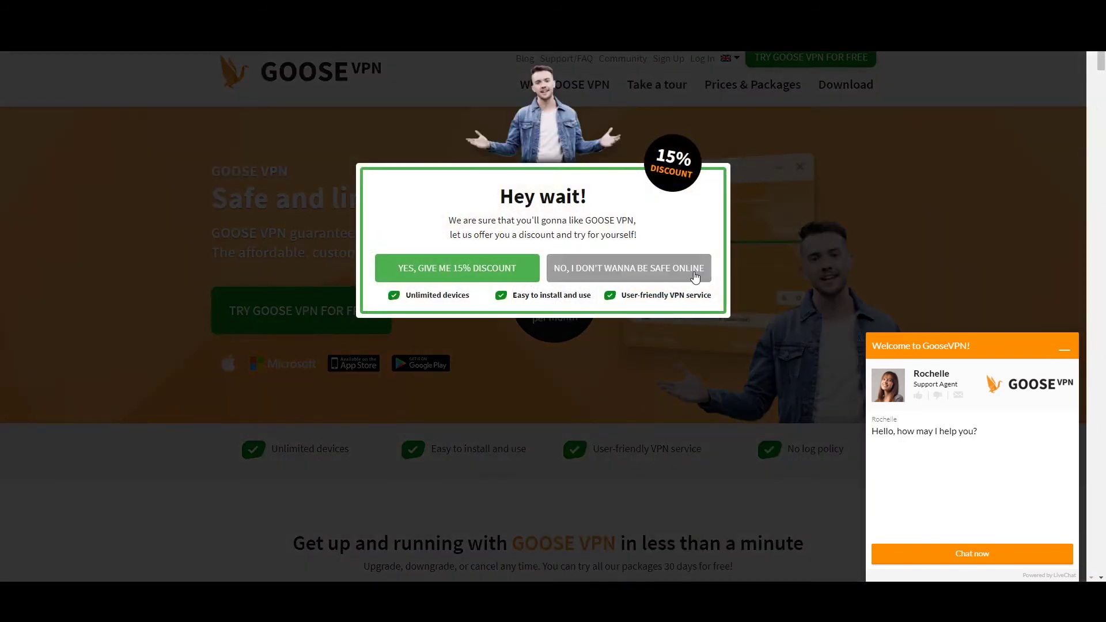
Accept the 'YES, GIVE ME 15% DISCOUNT' offer in the 'Hey wait!' popup
click(466, 270)
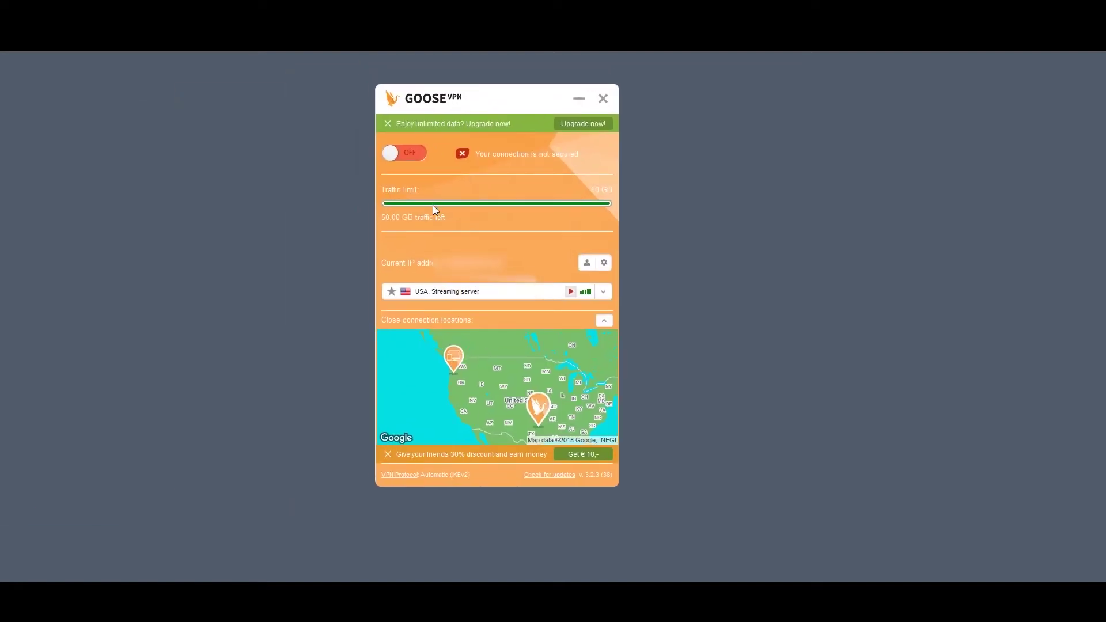
Pick plain USA from the server location list, then bring up the Settings window
click(490, 298)
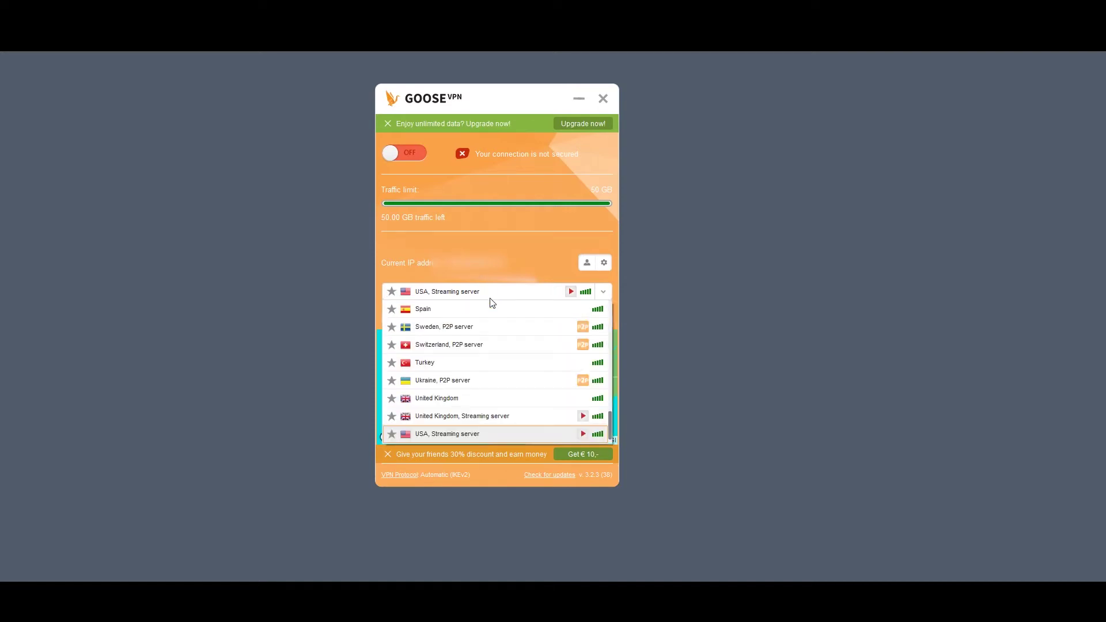
scroll(492, 322, down, 1)
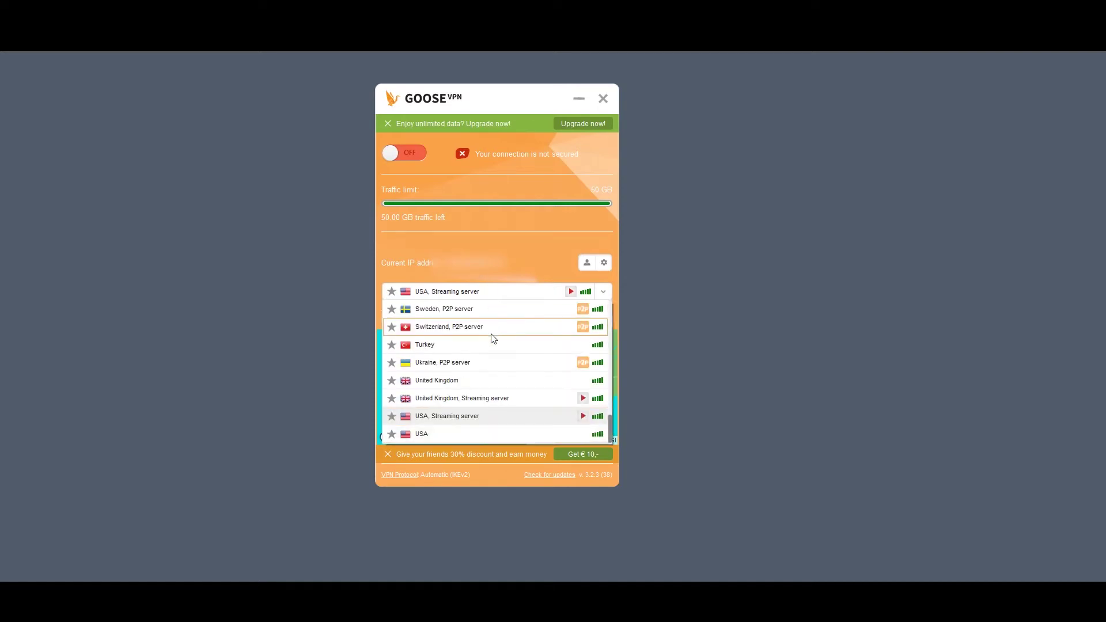
click(467, 435)
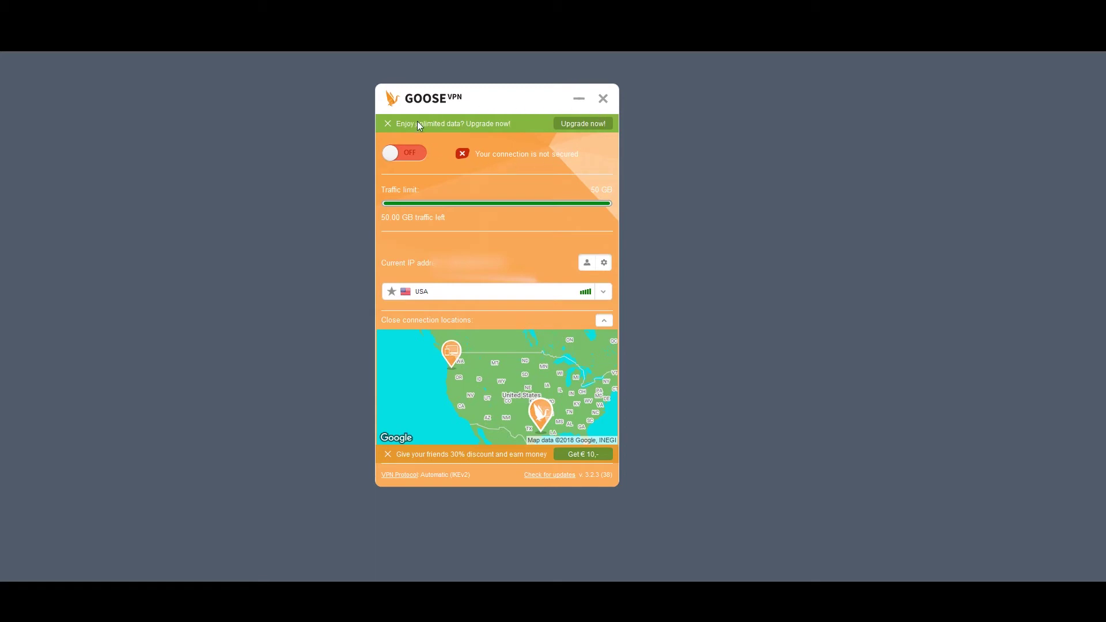
click(605, 264)
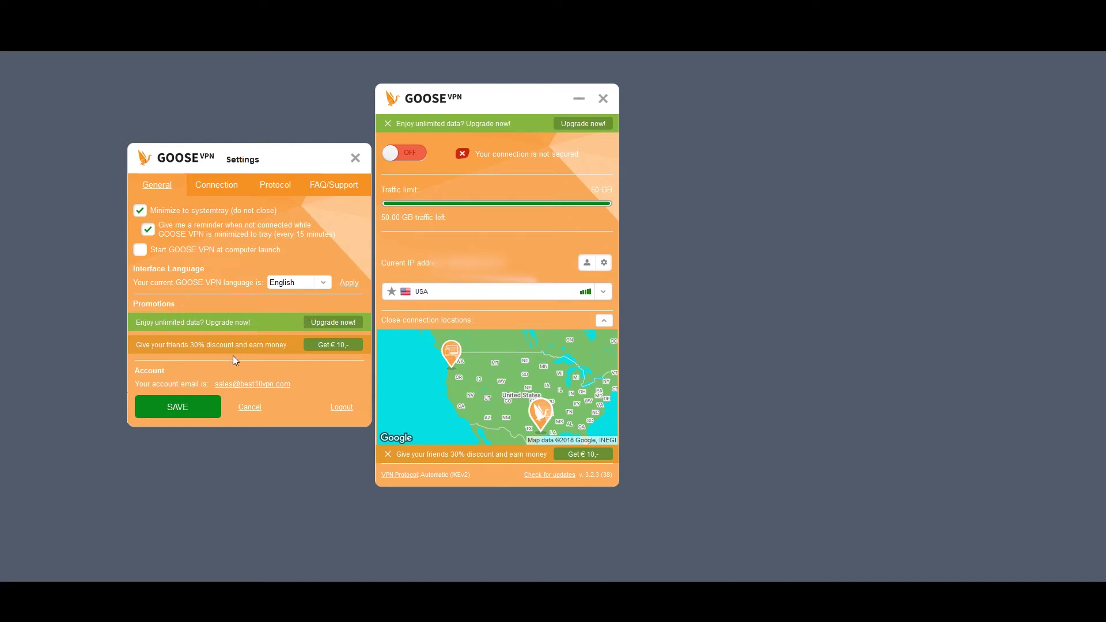
Switch the VPN protocol from Automatic to OpenVPN and save the settings
click(208, 186)
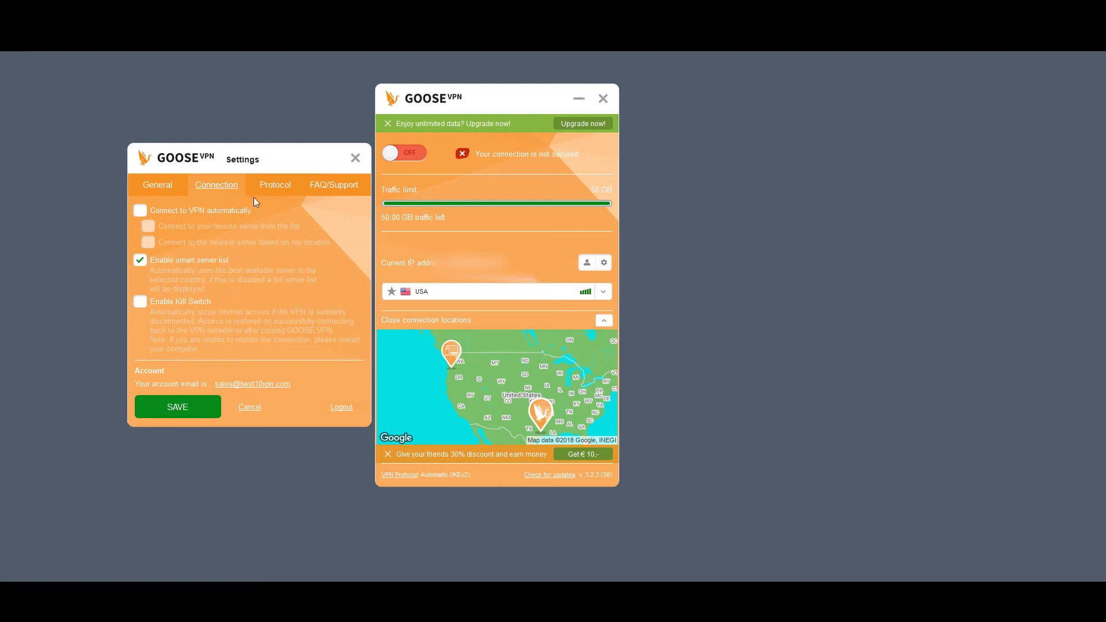
click(274, 184)
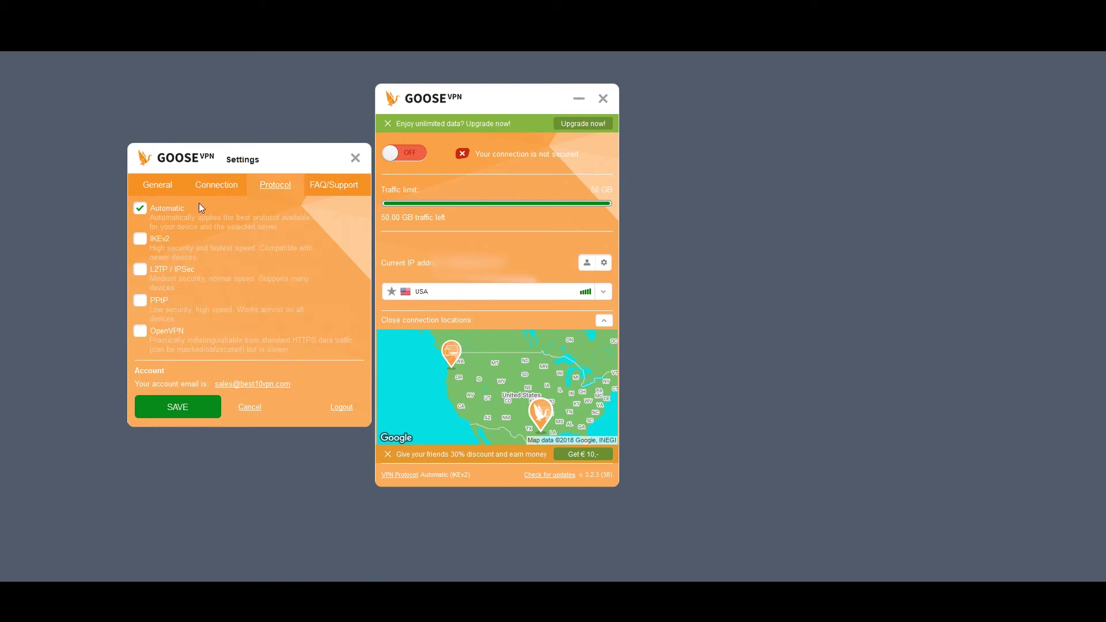
click(139, 332)
click(333, 185)
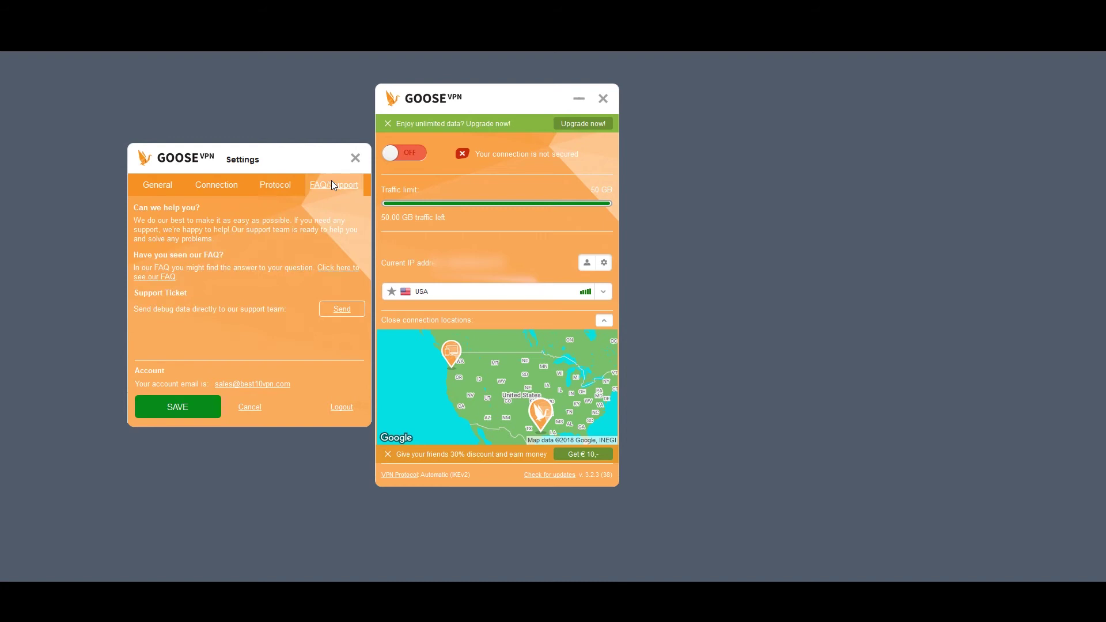
click(282, 185)
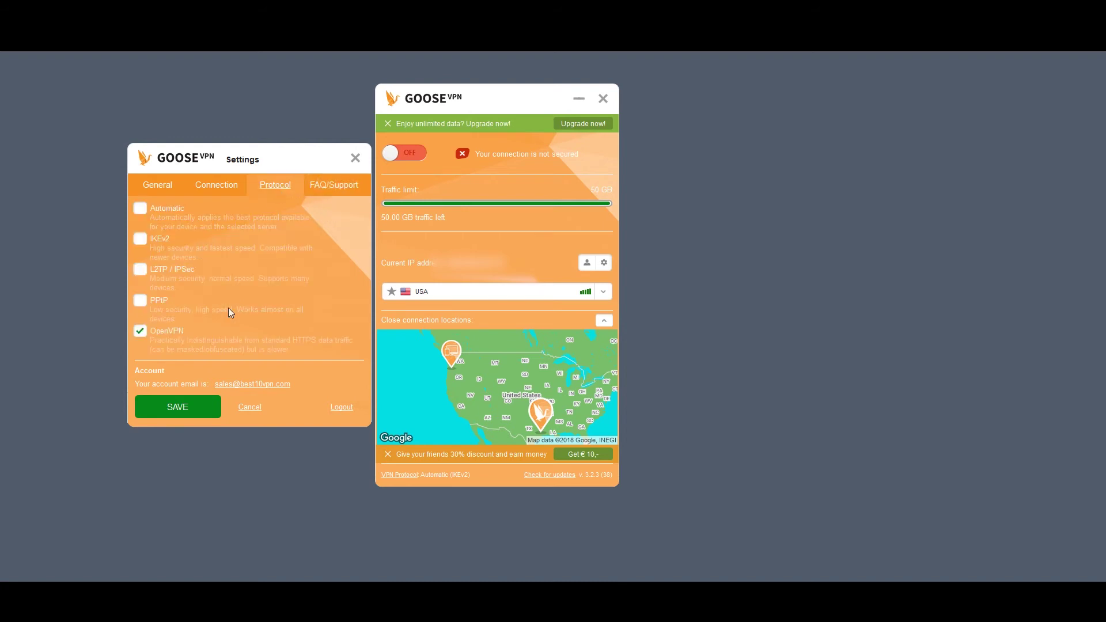
click(187, 413)
Switch the connection toggle from OFF to connect to the USA server over OpenVPN
click(407, 154)
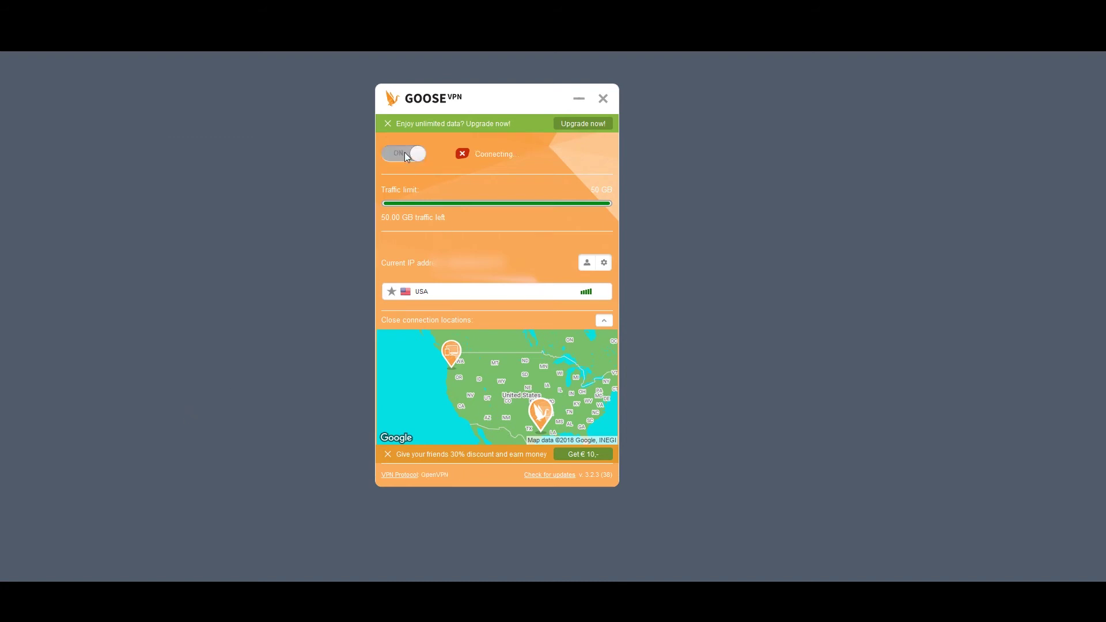